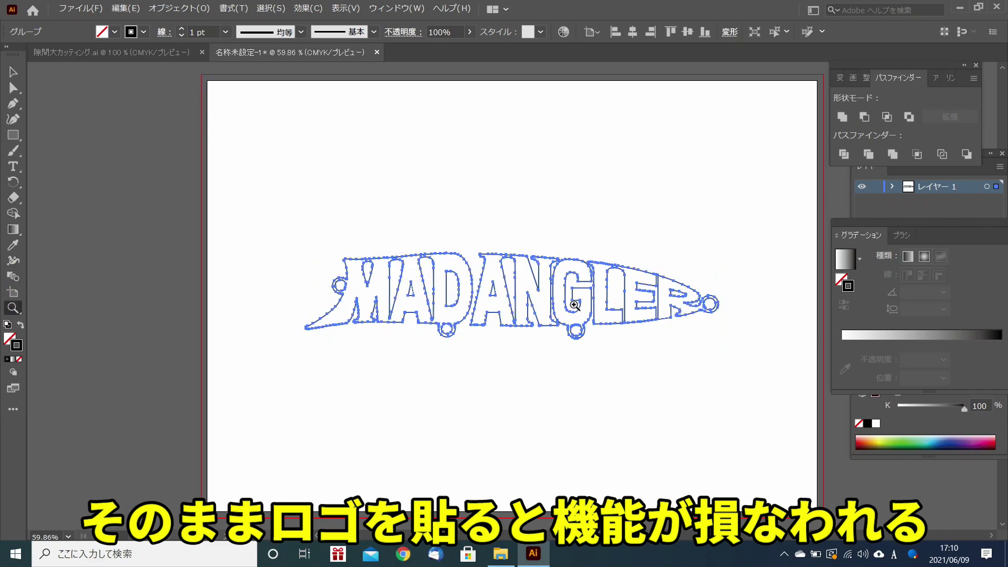
# Set the MADANGLER logo's stroke weight to 3 pt and align the stroke to the inside of the path
pyautogui.click(575, 305)
pyautogui.click(483, 305)
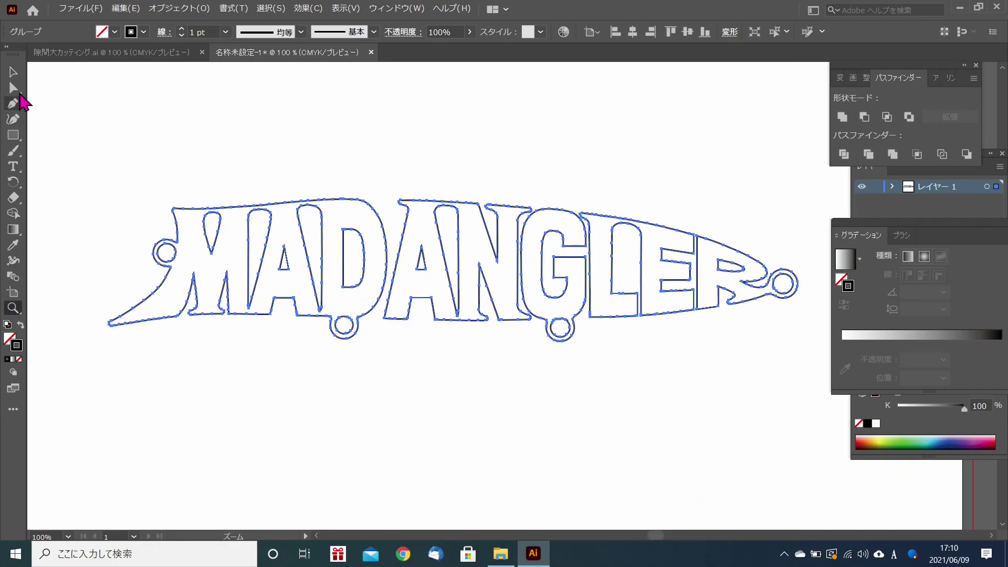
pyautogui.click(13, 74)
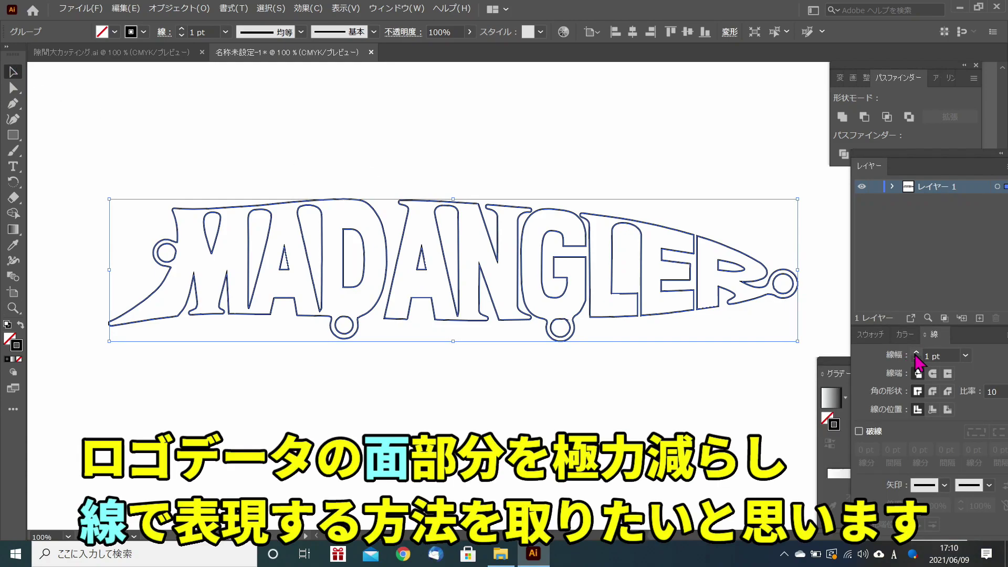
pyautogui.click(917, 354)
pyautogui.click(917, 354)
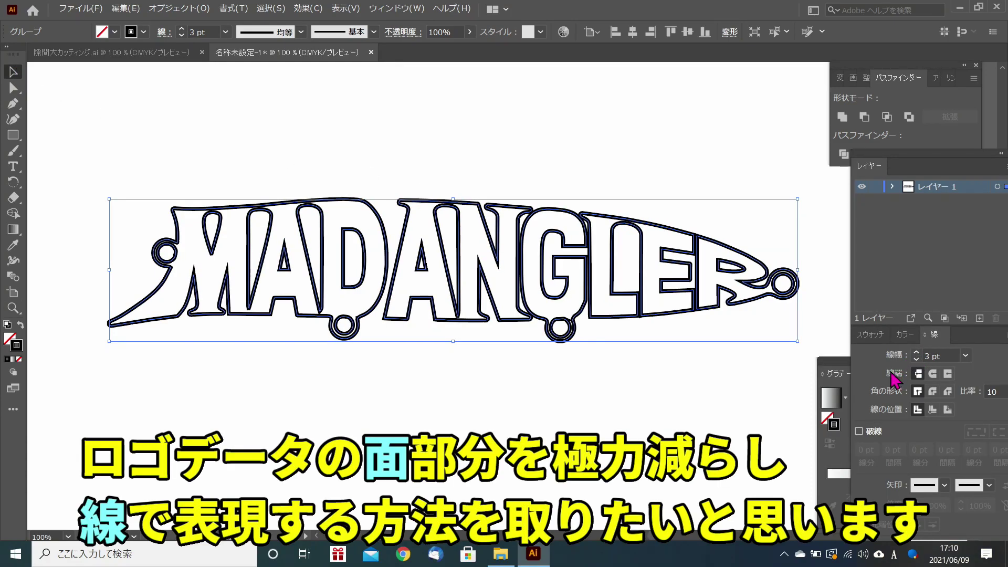
pyautogui.click(933, 411)
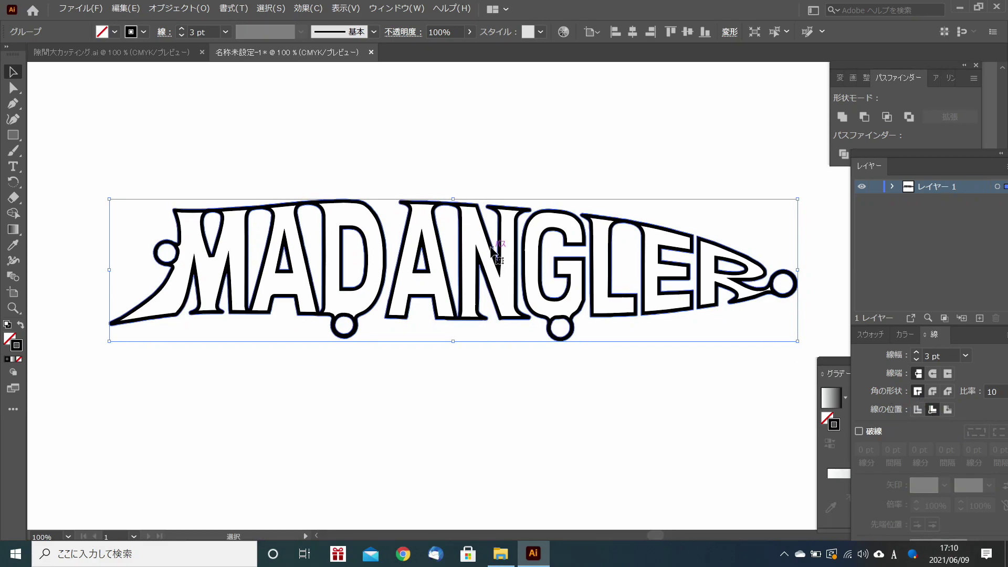
pyautogui.click(111, 234)
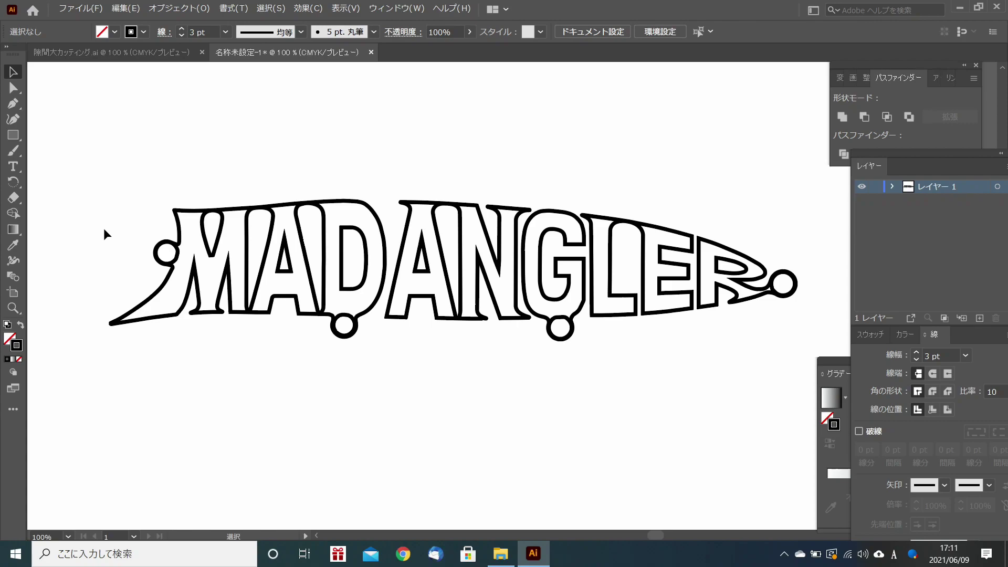
# Examine the thickened outline and the narrow spaces between the letters M, A and D
pyautogui.click(14, 308)
pyautogui.moveTo(217, 248); pyautogui.dragTo(418, 282)
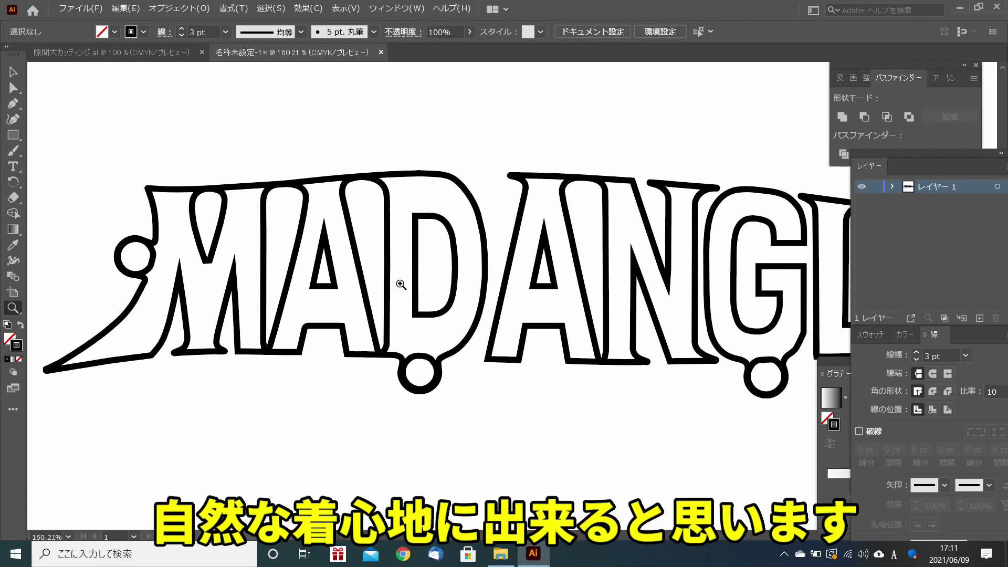
pyautogui.scroll(3, 402, 282)
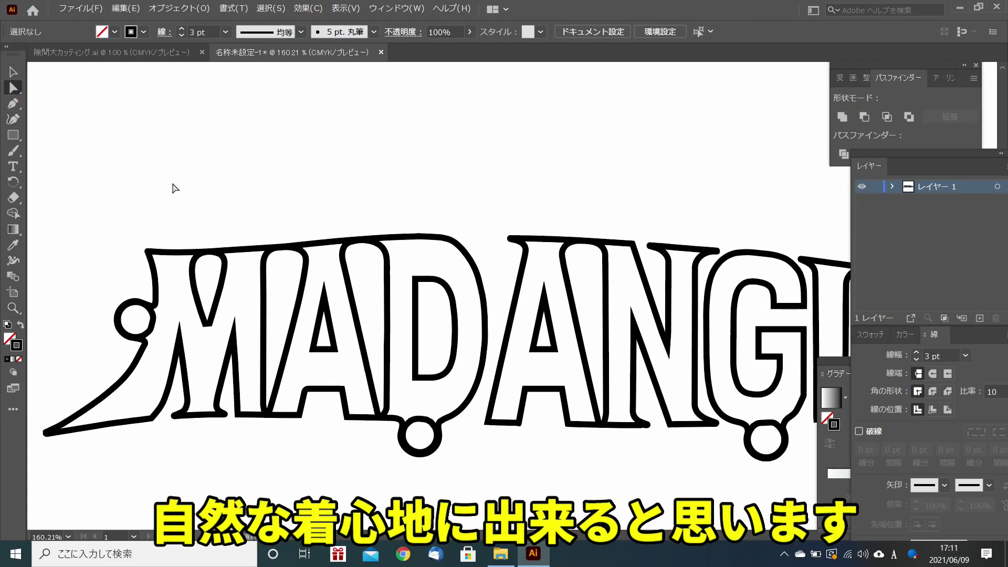
pyautogui.click(194, 274)
pyautogui.click(201, 284)
pyautogui.click(198, 298)
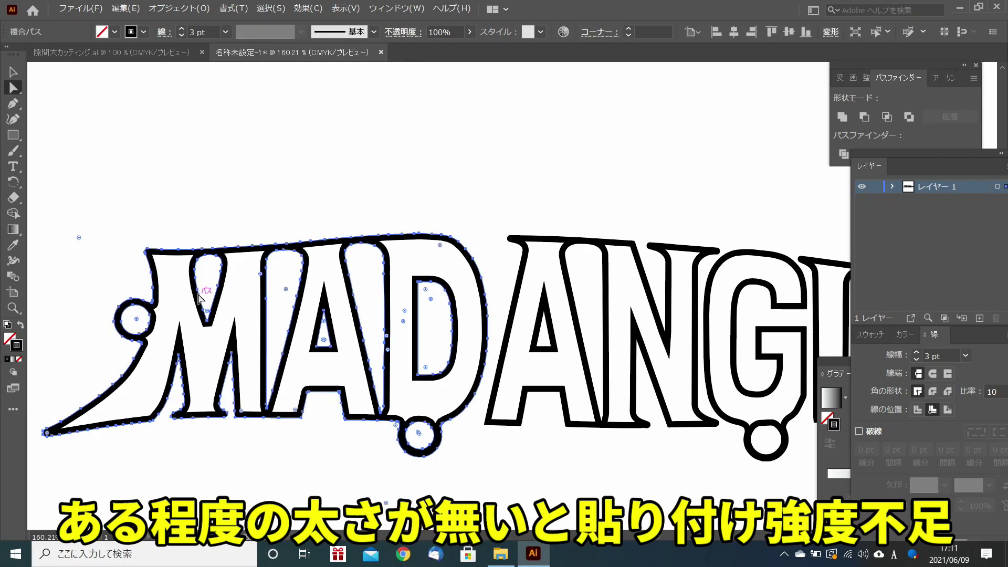
pyautogui.click(277, 124)
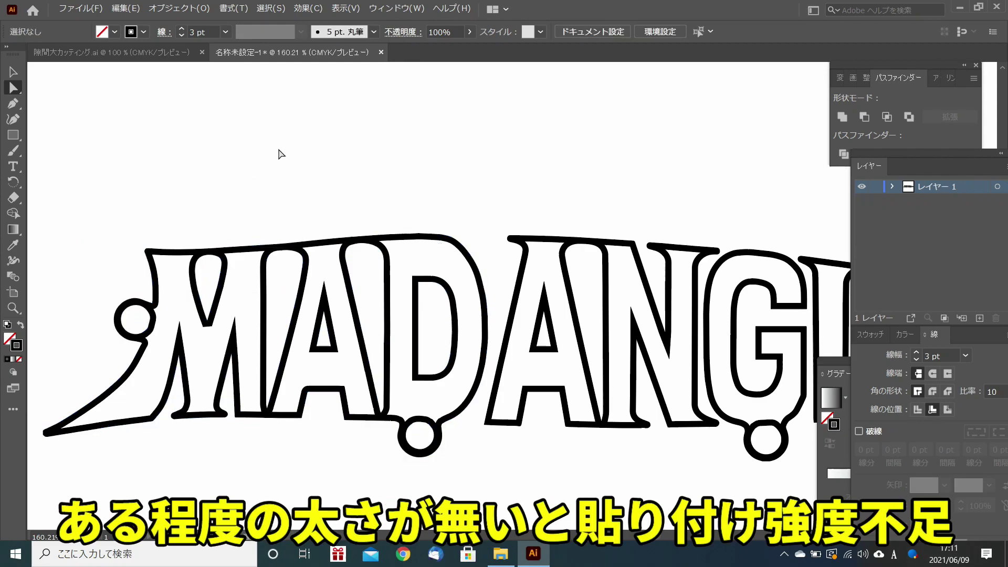
pyautogui.scroll(-3, 278, 153)
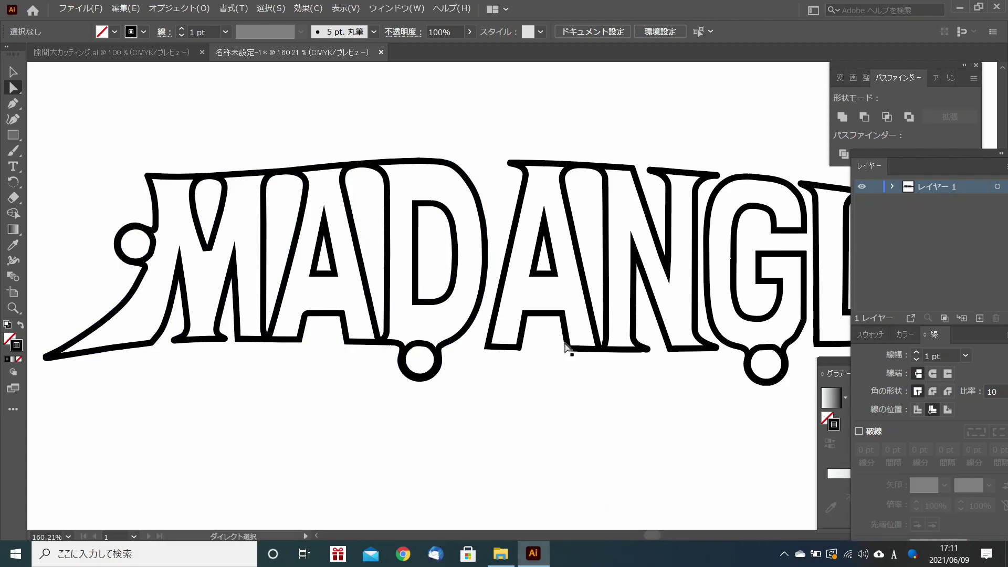
# Compare the whole logo's outline at stroke weights of 0.75 pt and 3 pt
pyautogui.click(806, 310)
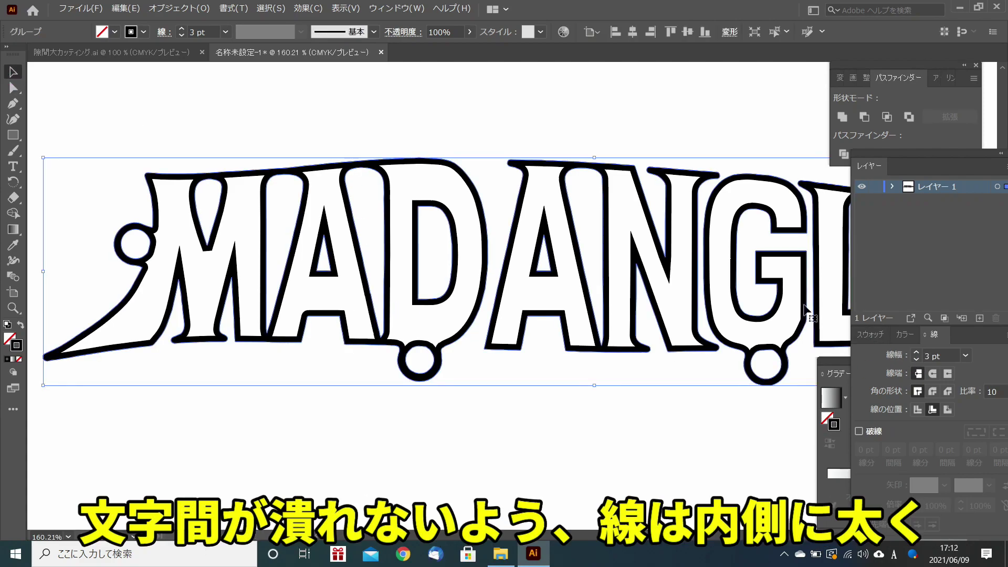
pyautogui.click(917, 360)
pyautogui.click(916, 360)
pyautogui.click(916, 360)
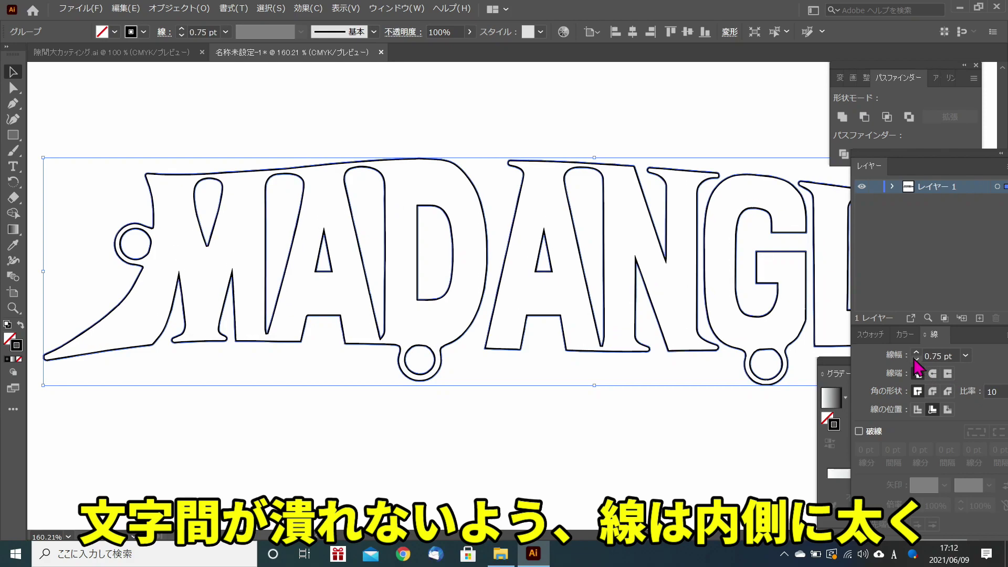
pyautogui.click(917, 353)
pyautogui.click(917, 353)
pyautogui.click(916, 354)
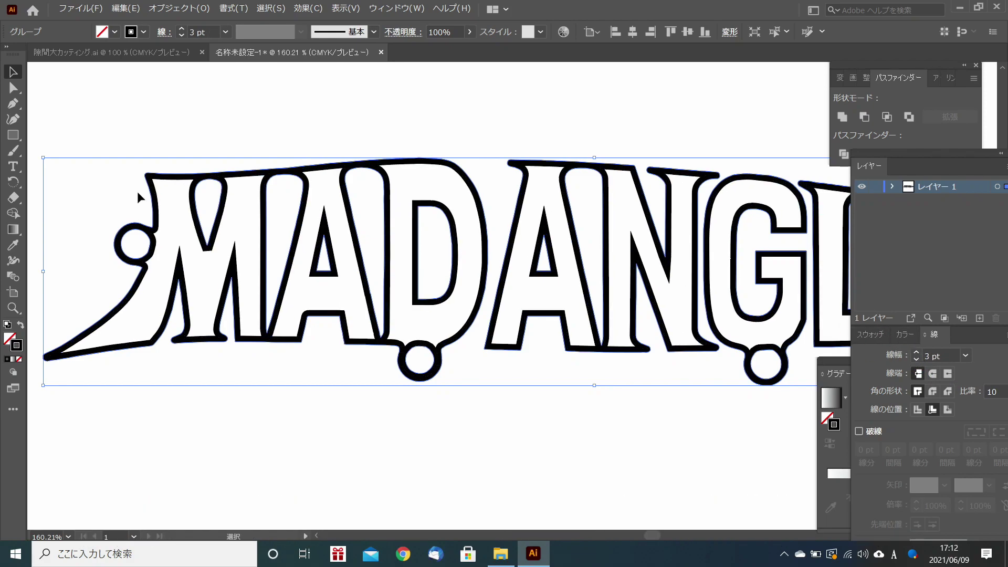
# Lower the top of the teardrop-shaped opening inside the M to separate it from the upper outline
pyautogui.click(13, 308)
pyautogui.click(590, 297)
pyautogui.click(529, 292)
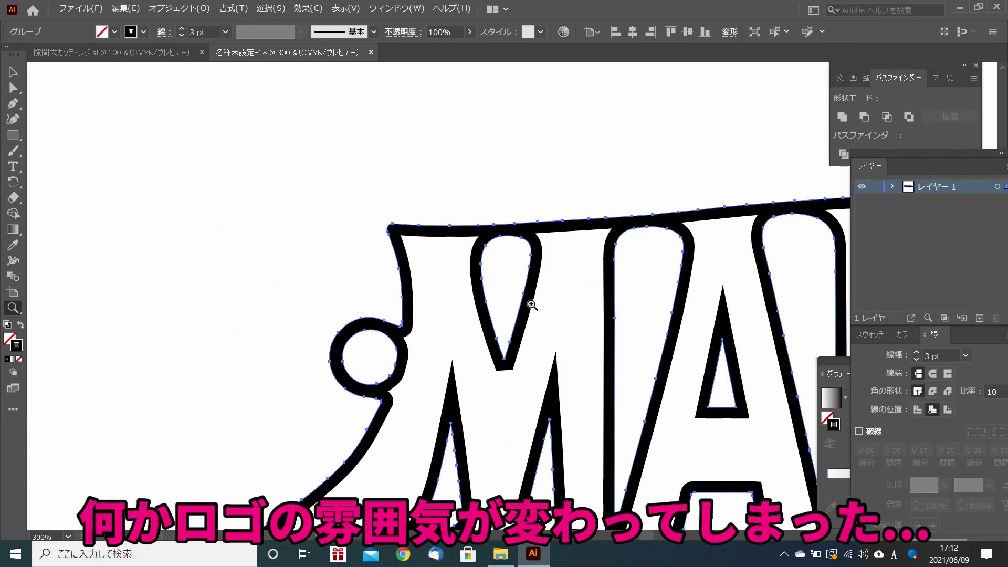
pyautogui.click(508, 267)
pyautogui.press('a')
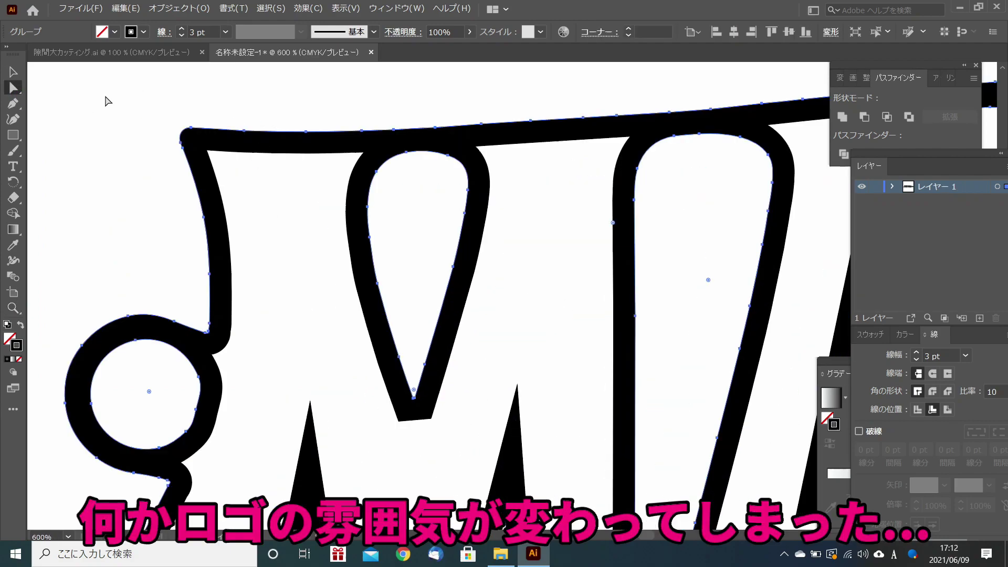
pyautogui.click(469, 190)
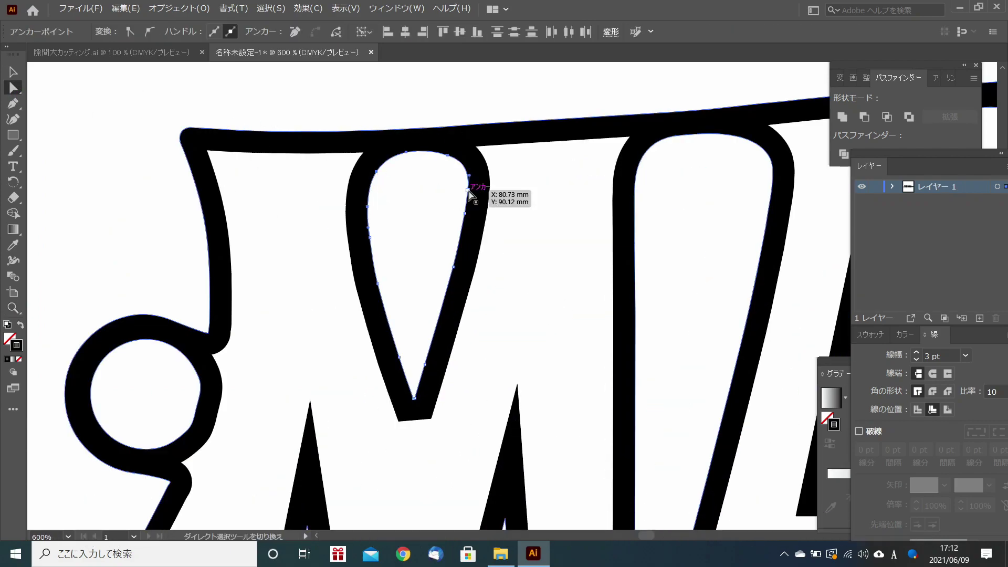
pyautogui.click(11, 72)
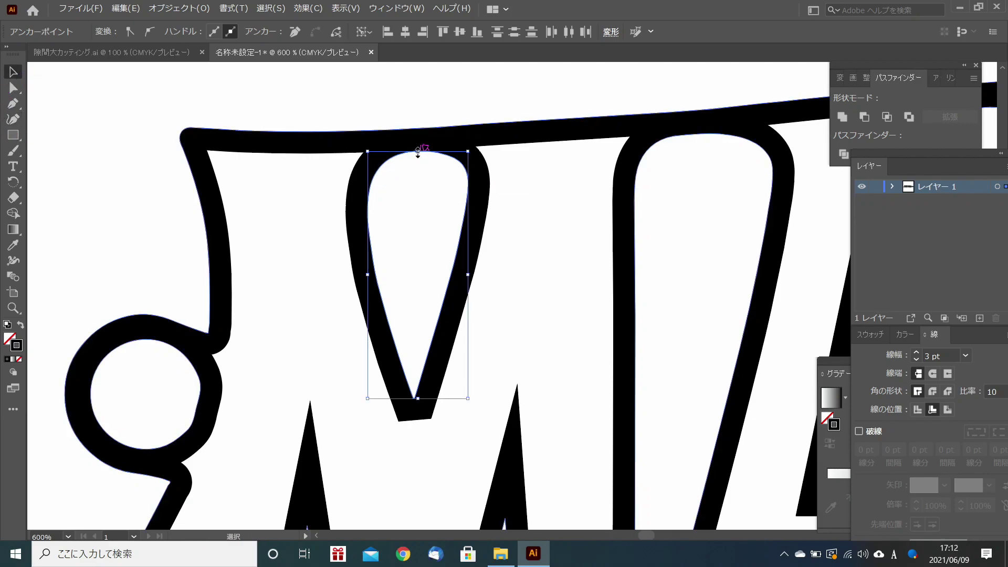
pyautogui.moveTo(418, 152); pyautogui.dragTo(417, 188)
# Lower the top of the tall opening between the M and the first A, away from the upper outline
pyautogui.click(636, 153)
pyautogui.moveTo(703, 133); pyautogui.dragTo(703, 173)
pyautogui.click(558, 363)
pyautogui.scroll(-2, 559, 364)
# Shorten the opening between the first A and the D by lowering its top and raising its bottom
pyautogui.doubleClick(11, 310)
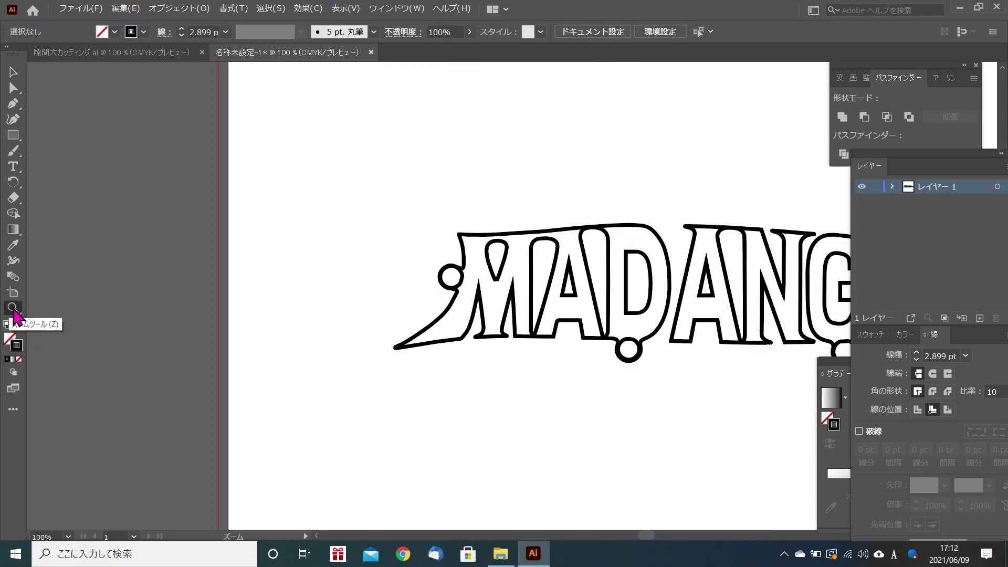
pyautogui.click(604, 254)
pyautogui.press('a')
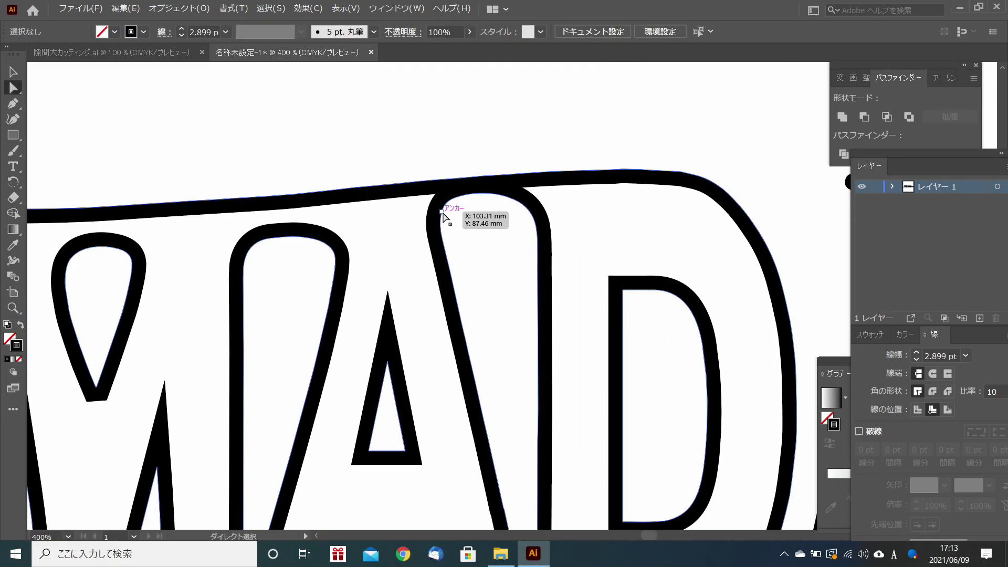
pyautogui.click(444, 213)
pyautogui.press('v')
pyautogui.moveTo(489, 193); pyautogui.dragTo(489, 221)
pyautogui.scroll(-3, 544, 449)
pyautogui.moveTo(489, 417); pyautogui.dragTo(489, 392)
# Raise the bottom of the opening between the M and the first A to separate it from the lower outline
pyautogui.click(251, 402)
pyautogui.press('a')
pyautogui.click(259, 361)
pyautogui.press('v')
pyautogui.moveTo(290, 405); pyautogui.dragTo(290, 389)
pyautogui.click(509, 271)
pyautogui.click(388, 159)
pyautogui.press('a')
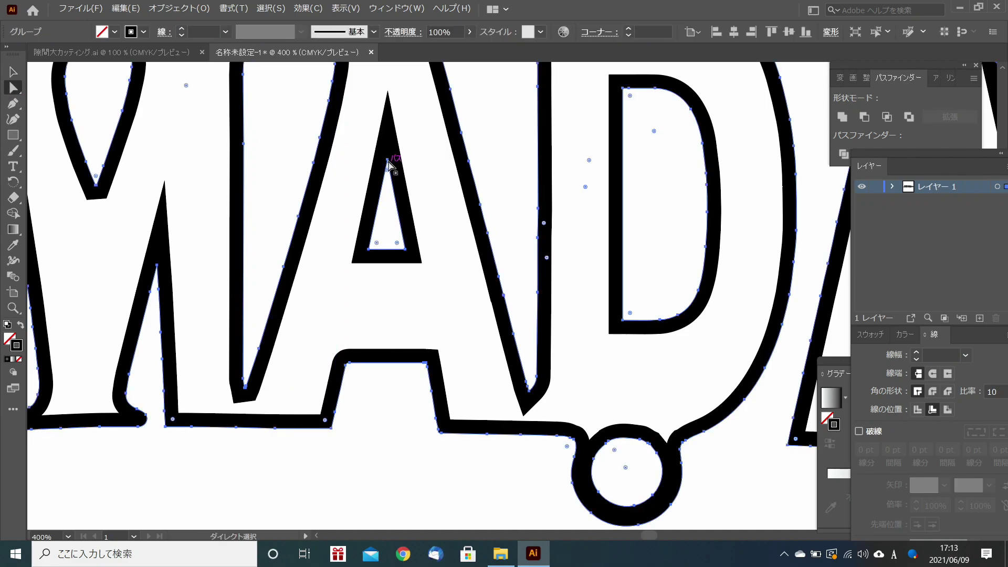
pyautogui.click(388, 161)
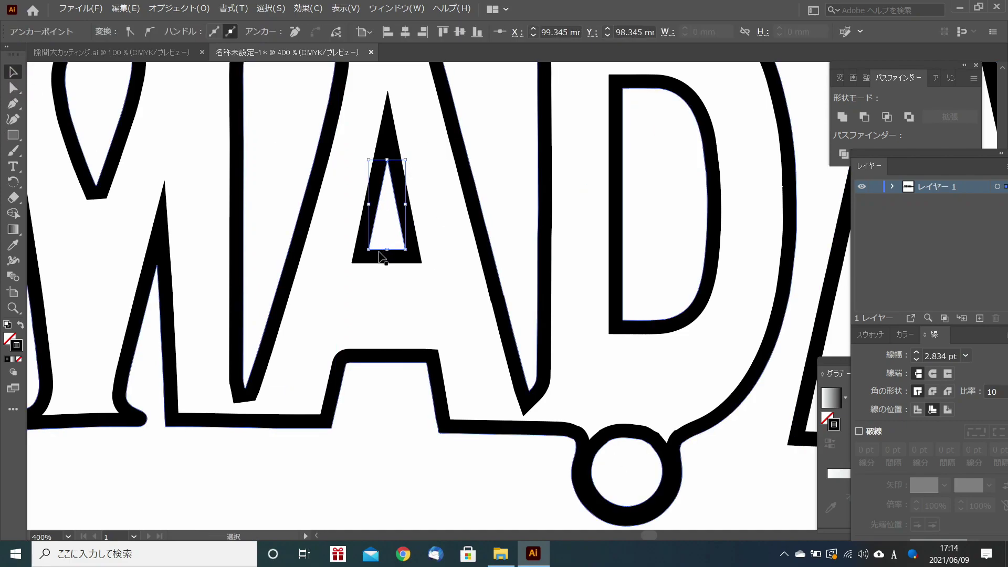
pyautogui.moveTo(391, 146); pyautogui.dragTo(392, 159)
pyautogui.hotkey('ctrl', 'z')
# Move the triangular opening of the first A slightly downward as a whole
pyautogui.scroll(3, 515, 155)
pyautogui.press('a')
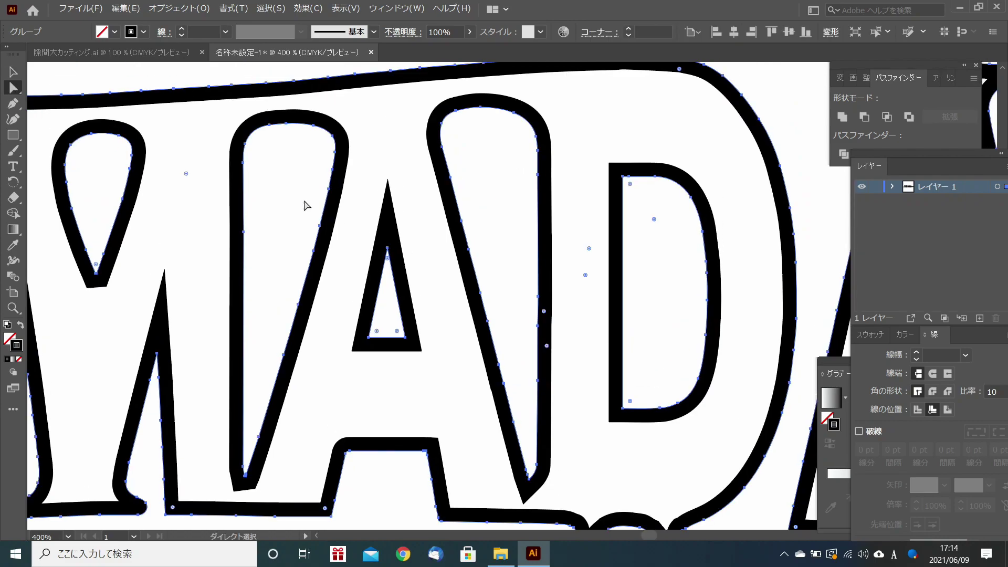
pyautogui.click(388, 247)
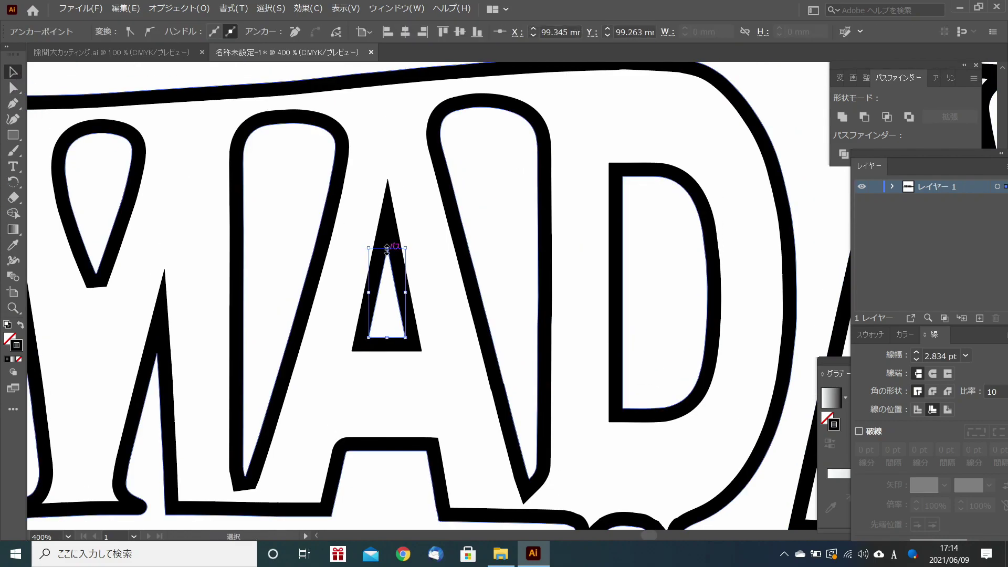
pyautogui.keyDown('shift'); pyautogui.click(369, 337); pyautogui.keyUp('shift')
pyautogui.keyDown('shift'); pyautogui.click(406, 338); pyautogui.keyUp('shift')
pyautogui.press('Down')
pyautogui.press('Down')
pyautogui.press('Down')
pyautogui.press('Down')
pyautogui.press('Down')
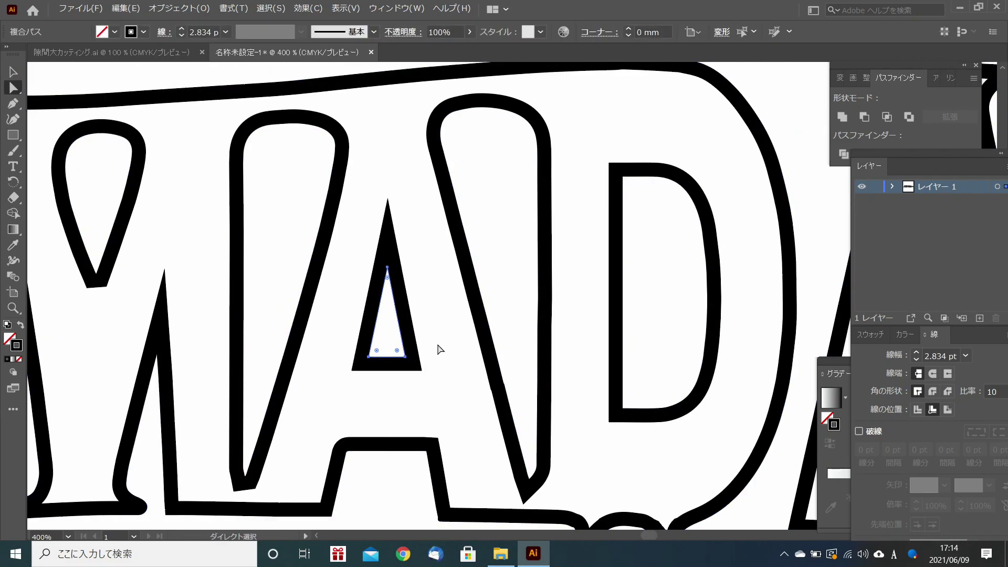
# Move the triangular opening of the second A slightly downward to match the first A
pyautogui.doubleClick(13, 308)
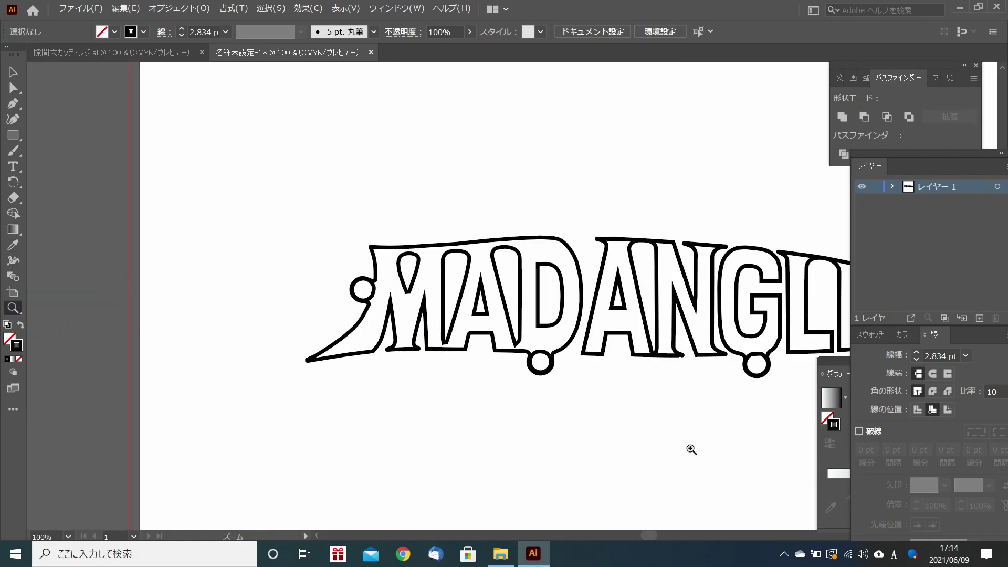
pyautogui.click(627, 324)
pyautogui.click(502, 292)
pyautogui.click(502, 291)
pyautogui.scroll(1, 236, 135)
pyautogui.click(540, 202)
pyautogui.keyDown('shift'); pyautogui.click(519, 303); pyautogui.keyUp('shift')
pyautogui.keyDown('shift'); pyautogui.click(559, 303); pyautogui.keyUp('shift')
pyautogui.press('Down')
pyautogui.press('Down')
pyautogui.press('Down')
pyautogui.press('Down')
pyautogui.click(615, 205)
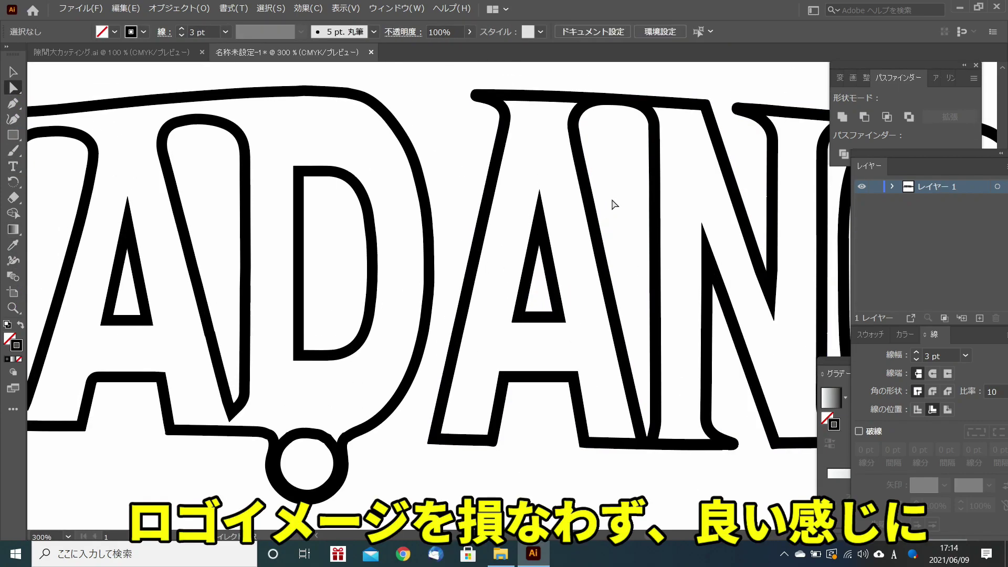
# Shorten the opening between the second A and the N by lowering its top and raising its bottom
pyautogui.keyDown('alt'); pyautogui.click(595, 108); pyautogui.keyUp('alt')
pyautogui.press('v')
pyautogui.moveTo(614, 104); pyautogui.dragTo(615, 128)
pyautogui.scroll(-5, 613, 129)
pyautogui.moveTo(614, 375); pyautogui.dragTo(614, 356)
pyautogui.click(624, 455)
pyautogui.scroll(6, 625, 453)
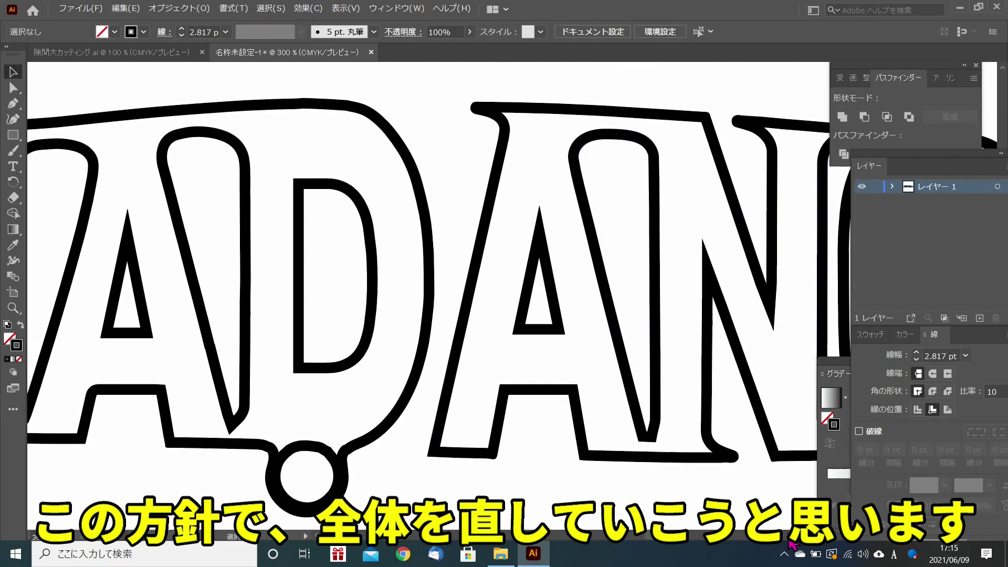
# Select the anchor point at the upper corner of the rounded opening between the L and the E
pyautogui.hscroll(5, 732, 370)
pyautogui.moveTo(660, 541)
pyautogui.mouseDown()
pyautogui.moveTo(650, 541)
pyautogui.moveTo(673, 541)
pyautogui.mouseUp()
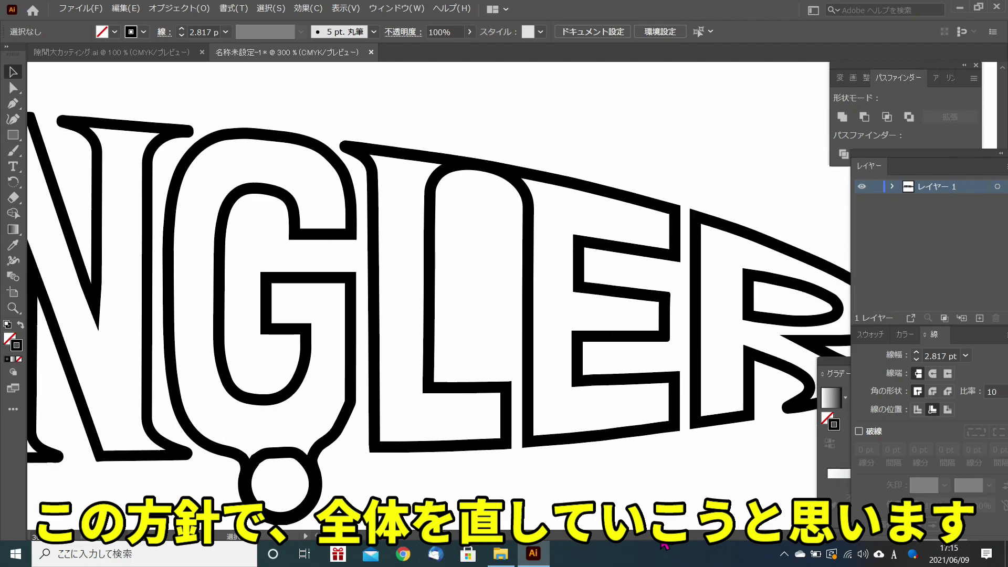
pyautogui.click(442, 176)
pyautogui.press('a')
pyautogui.click(498, 206)
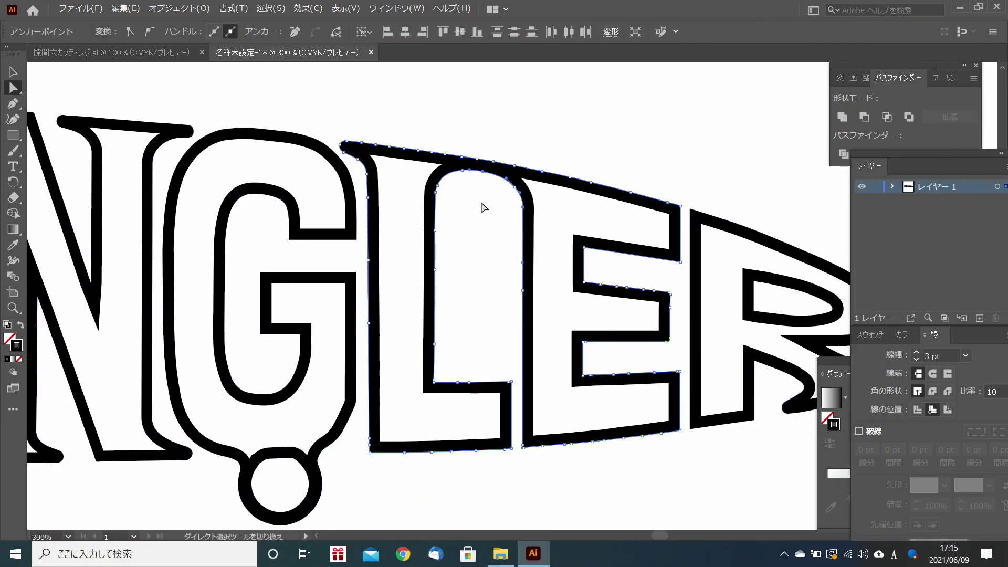
pyautogui.click(436, 192)
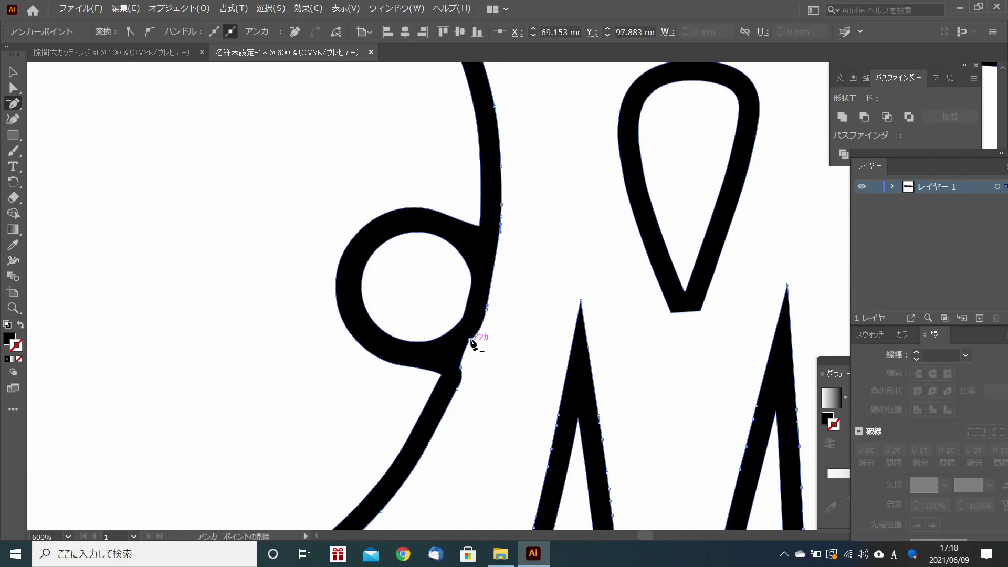
# Delete the surplus anchor points on the M's outline beside the ring to smooth its curve
pyautogui.moveTo(486, 308); pyautogui.dragTo(487, 307)
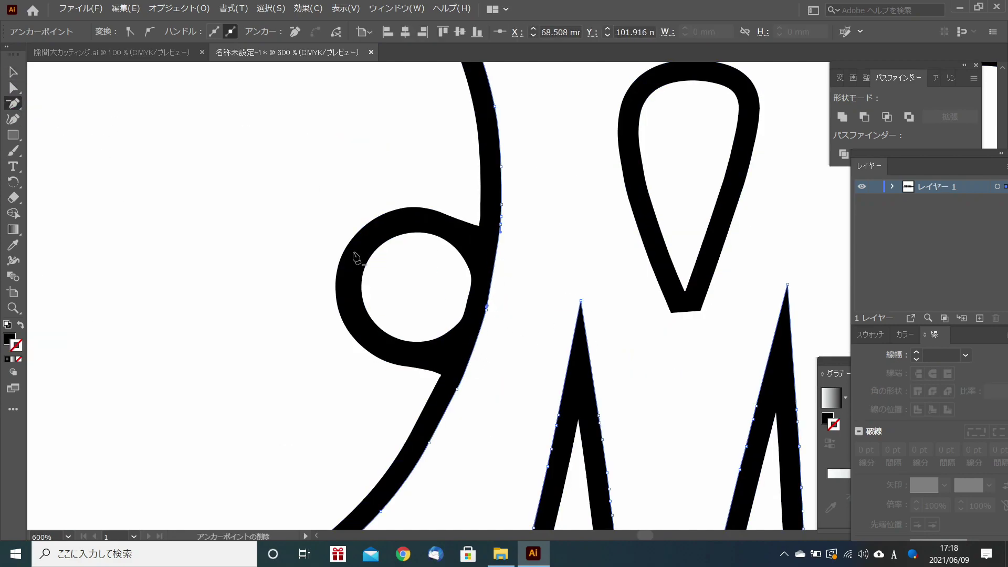
pyautogui.click(13, 88)
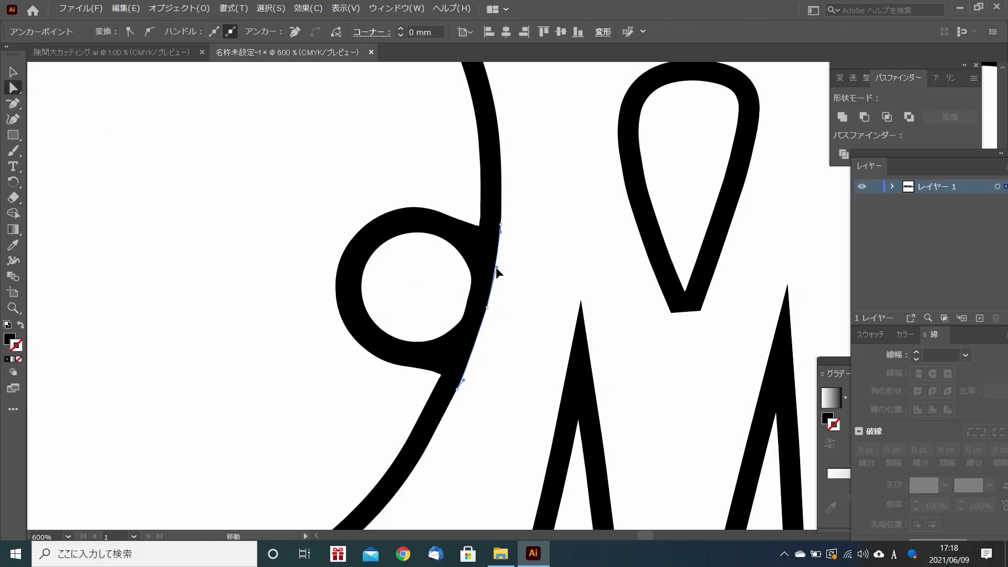
pyautogui.hotkey('ctrl', 'shift', 'a')
# Round the two sharp upper tips of the narrow gaps between the M's legs
pyautogui.scroll(-5, 581, 244)
pyautogui.click(588, 199)
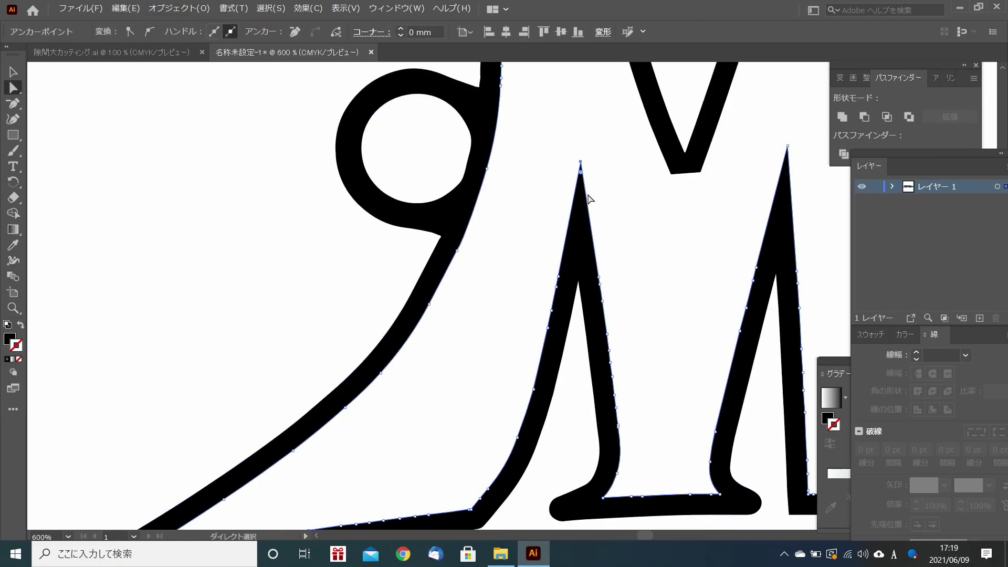
pyautogui.moveTo(581, 175); pyautogui.dragTo(580, 214)
pyautogui.moveTo(790, 147); pyautogui.dragTo(783, 200)
pyautogui.click(693, 223)
# Round the sharp apex of the triangular opening in the first A
pyautogui.moveTo(651, 538); pyautogui.dragTo(666, 538)
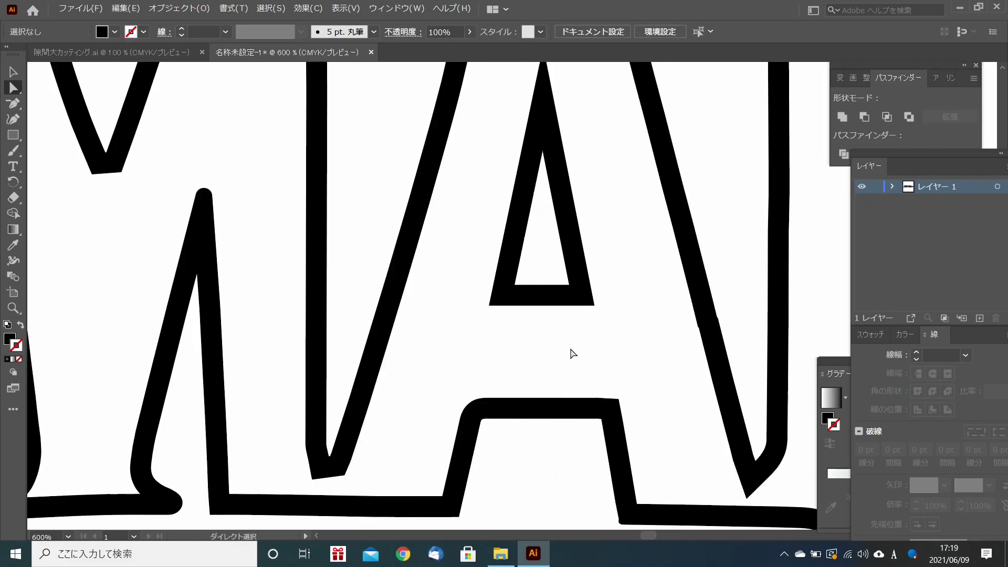
pyautogui.scroll(2, 570, 351)
pyautogui.click(544, 100)
pyautogui.moveTo(543, 113); pyautogui.dragTo(541, 141)
pyautogui.click(616, 243)
pyautogui.scroll(-2, 616, 243)
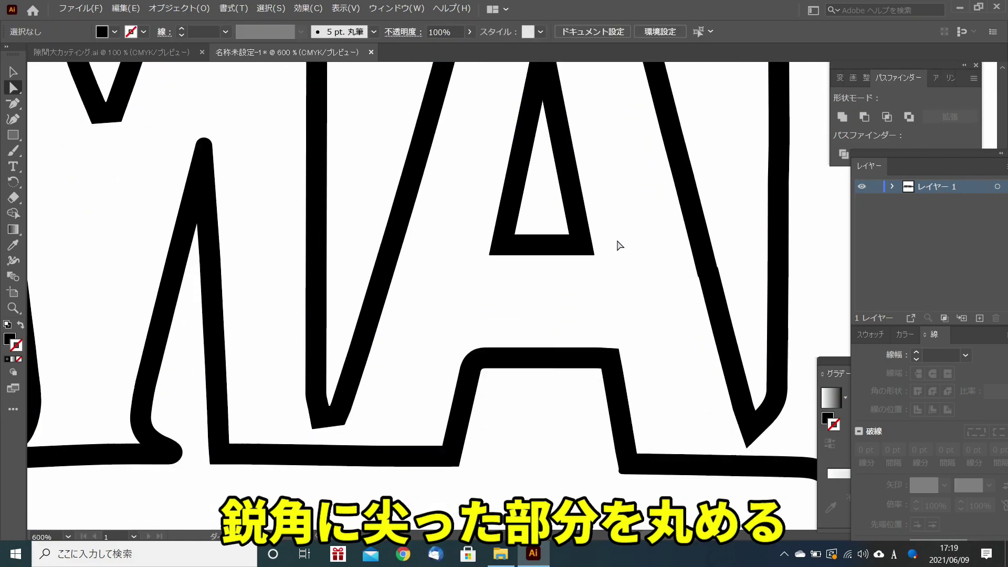
# Round the sharp lower tip of the narrow opening between the M and the first A
pyautogui.click(330, 404)
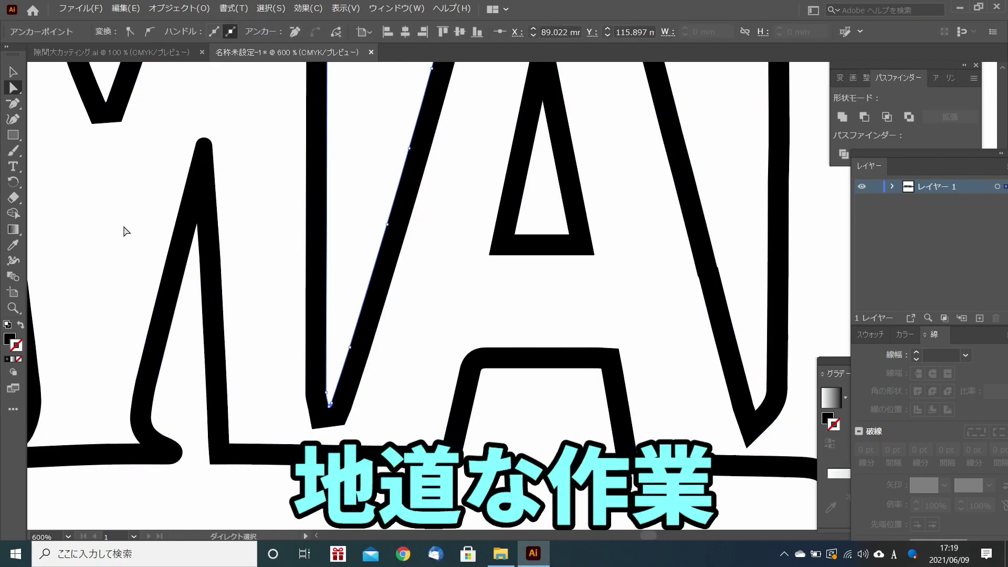
pyautogui.click(14, 105)
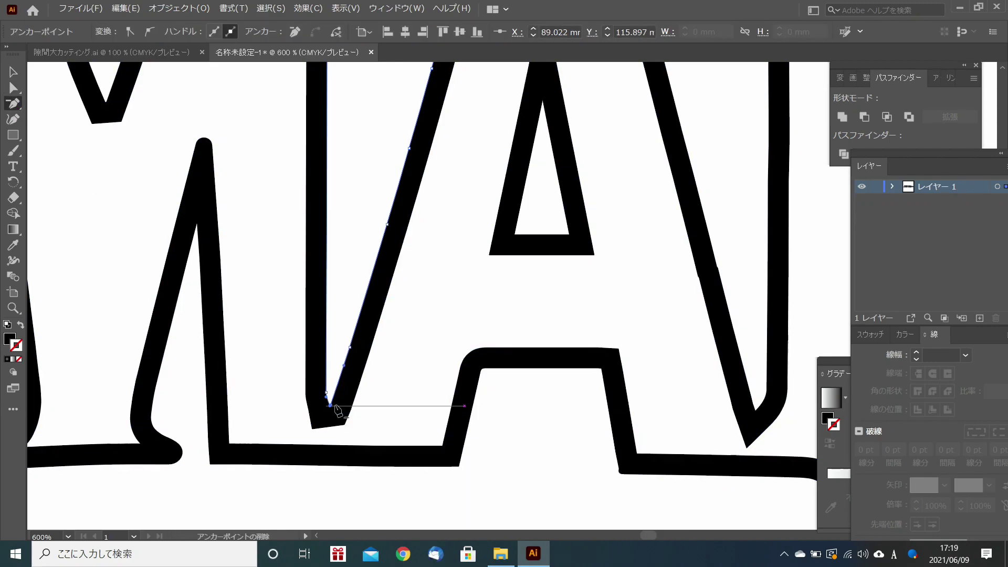
pyautogui.click(330, 405)
pyautogui.click(13, 89)
pyautogui.moveTo(326, 392); pyautogui.dragTo(326, 409)
pyautogui.press('-')
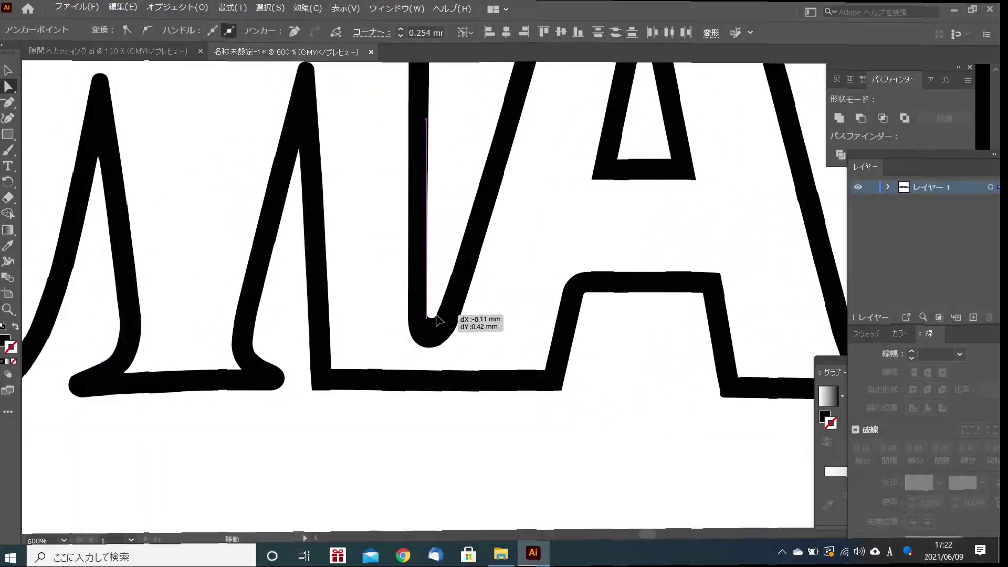
pyautogui.moveTo(439, 318); pyautogui.dragTo(439, 319)
pyautogui.click(502, 301)
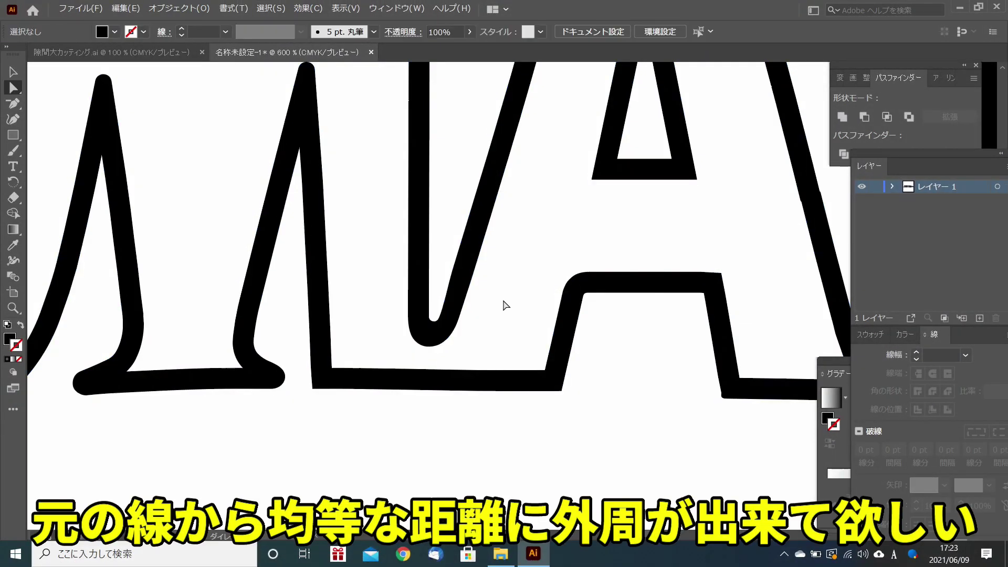
# Fine-tune the curve points on both edges of the rounded tip between the M and the A so the line thickness stays even
pyautogui.scroll(2, 503, 301)
pyautogui.click(439, 394)
pyautogui.click(429, 394)
pyautogui.moveTo(439, 395); pyautogui.dragTo(440, 392)
pyautogui.click(474, 370)
pyautogui.scroll(1, 474, 370)
pyautogui.click(409, 408)
pyautogui.click(459, 406)
pyautogui.moveTo(429, 436); pyautogui.dragTo(430, 430)
pyautogui.click(519, 342)
# Clean up the surplus anchor points on the outer edge at the lower tip of the M's teardrop-shaped opening
pyautogui.scroll(3, 520, 342)
pyautogui.click(224, 273)
pyautogui.click(13, 103)
pyautogui.click(194, 275)
pyautogui.click(224, 273)
pyautogui.click(13, 88)
pyautogui.click(210, 274)
pyautogui.click(151, 33)
pyautogui.click(13, 104)
pyautogui.click(210, 274)
pyautogui.click(632, 295)
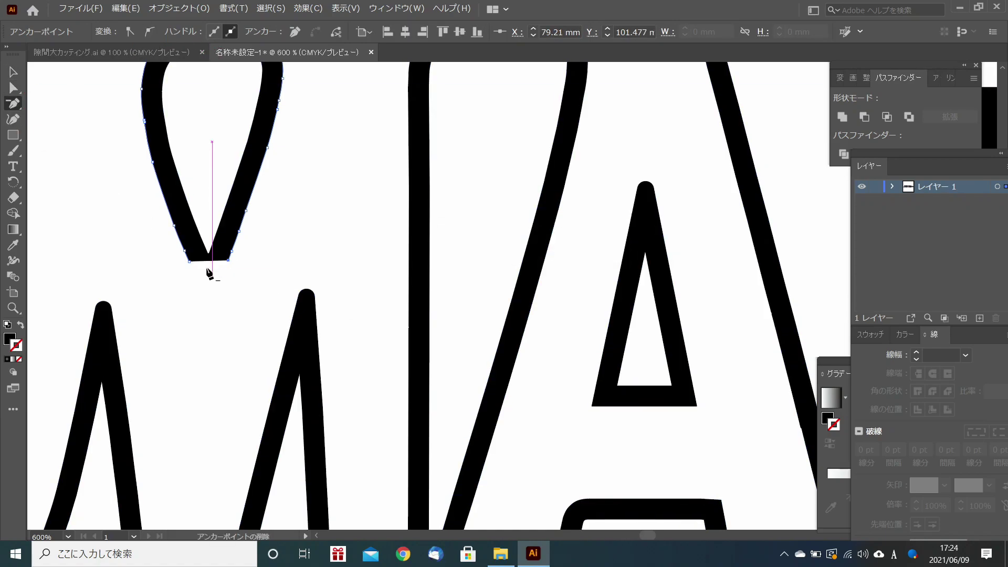
# Join the unconnected outer anchor points at the lower tip of the M's teardrop-shaped opening and convert the tip to a smooth curve
pyautogui.click(12, 90)
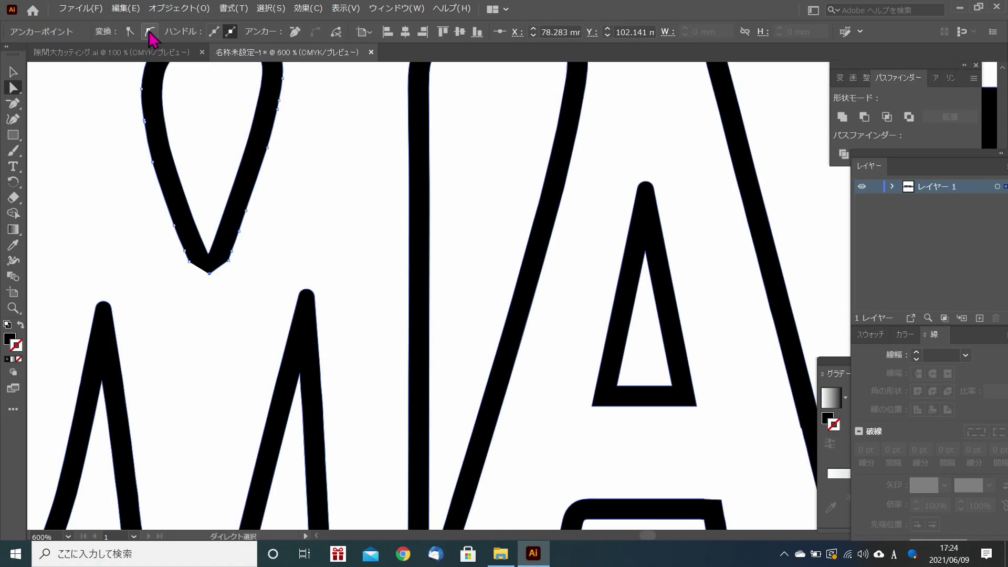
pyautogui.click(210, 273)
pyautogui.moveTo(218, 275); pyautogui.dragTo(194, 274)
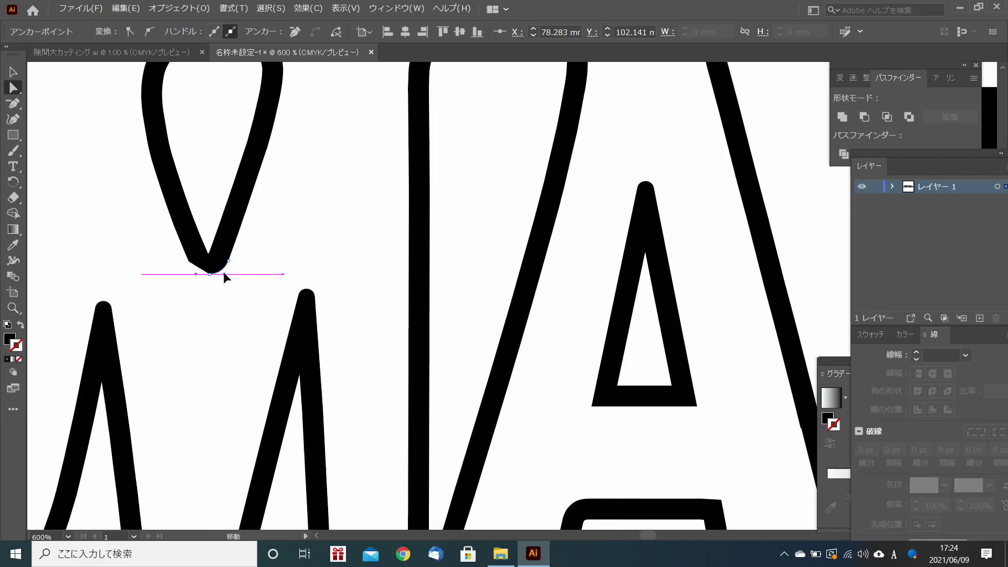
pyautogui.hotkey('ctrl', 'y')
pyautogui.rightClick(209, 274)
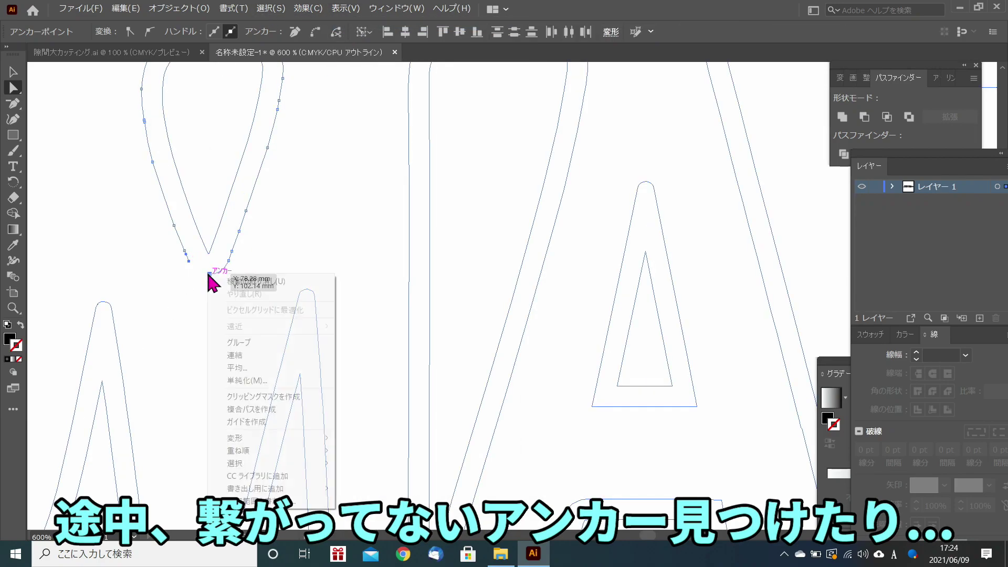
pyautogui.click(235, 355)
pyautogui.click(209, 274)
pyautogui.click(149, 31)
# Delete the surplus anchor point at the inner tip of the M's teardrop-shaped opening
pyautogui.click(263, 306)
pyautogui.click(209, 254)
pyautogui.press('-')
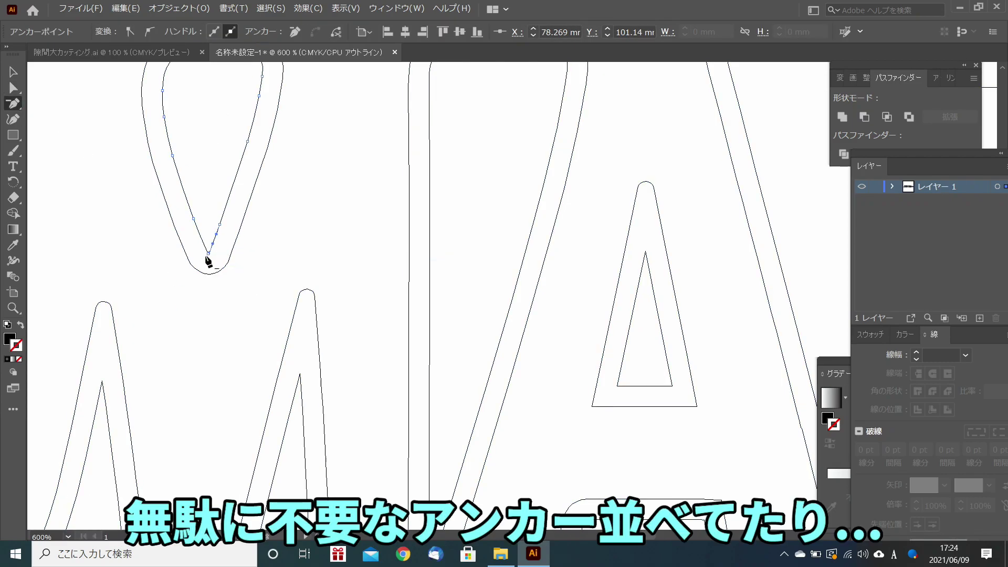
pyautogui.click(213, 254)
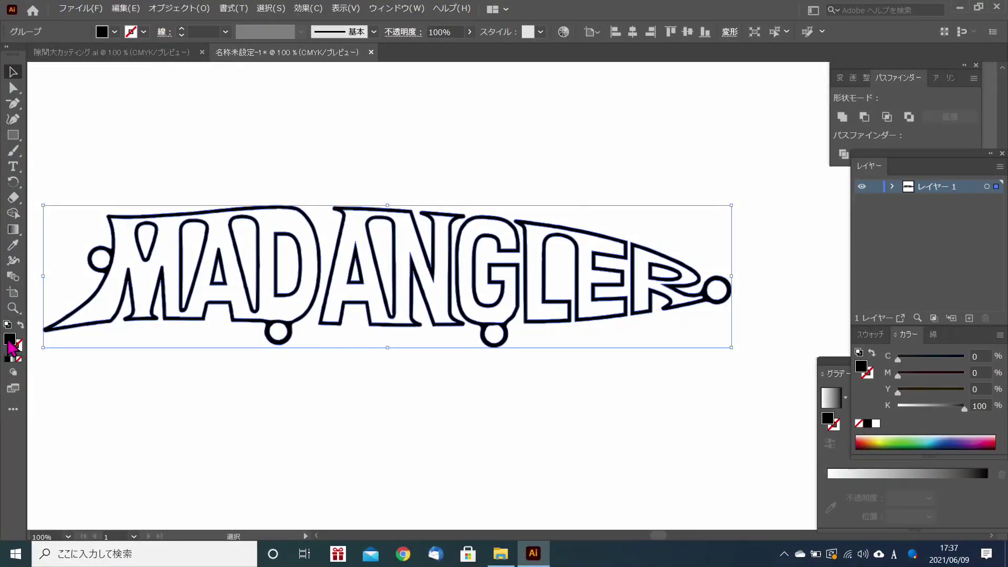
# Change the fill of the whole MADANGLER outline logo to the CMYK Yellow swatch
pyautogui.doubleClick(10, 340)
pyautogui.click(828, 239)
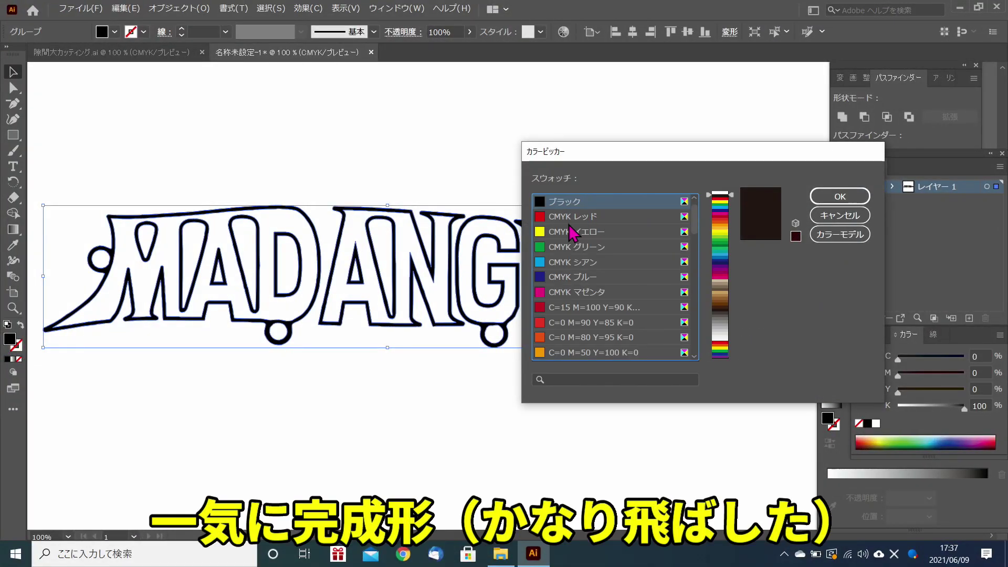
pyautogui.click(545, 235)
pyautogui.click(841, 196)
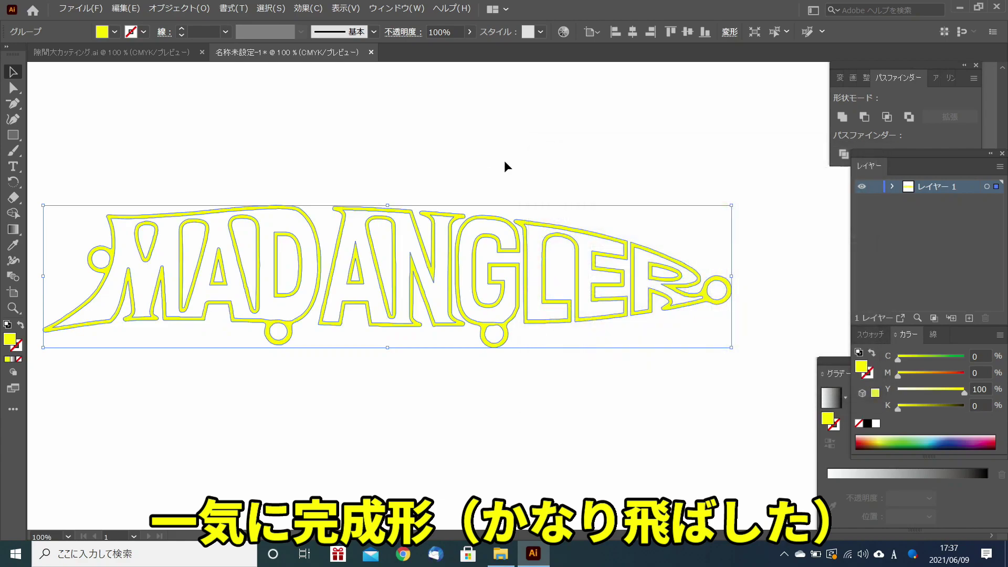
pyautogui.click(132, 389)
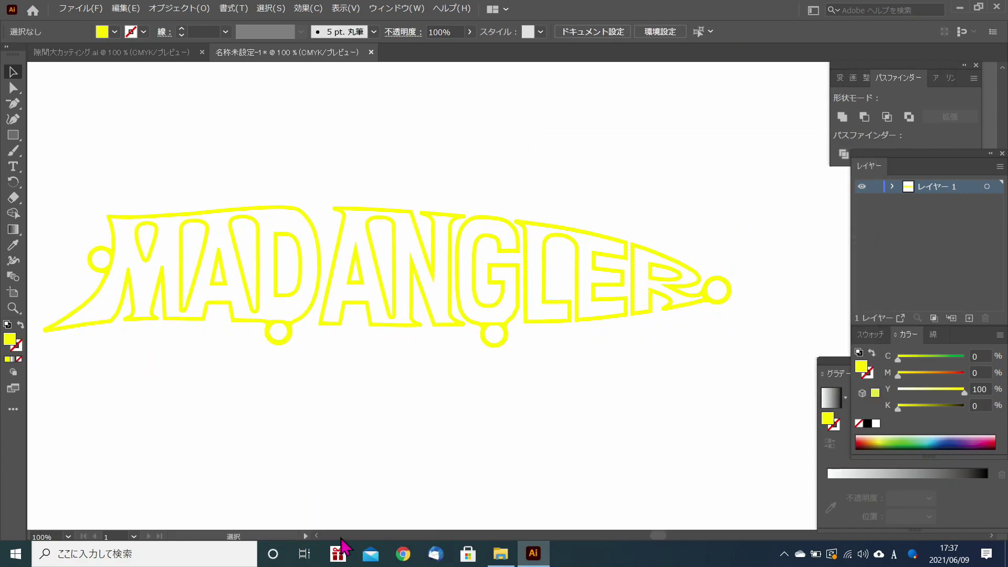
# Draw a wide rectangle over the logo as a background and fill it with the Black swatch
pyautogui.press('m')
pyautogui.moveTo(53, 163)
pyautogui.mouseDown()
pyautogui.moveTo(840, 360)
pyautogui.moveTo(848, 378)
pyautogui.mouseUp()
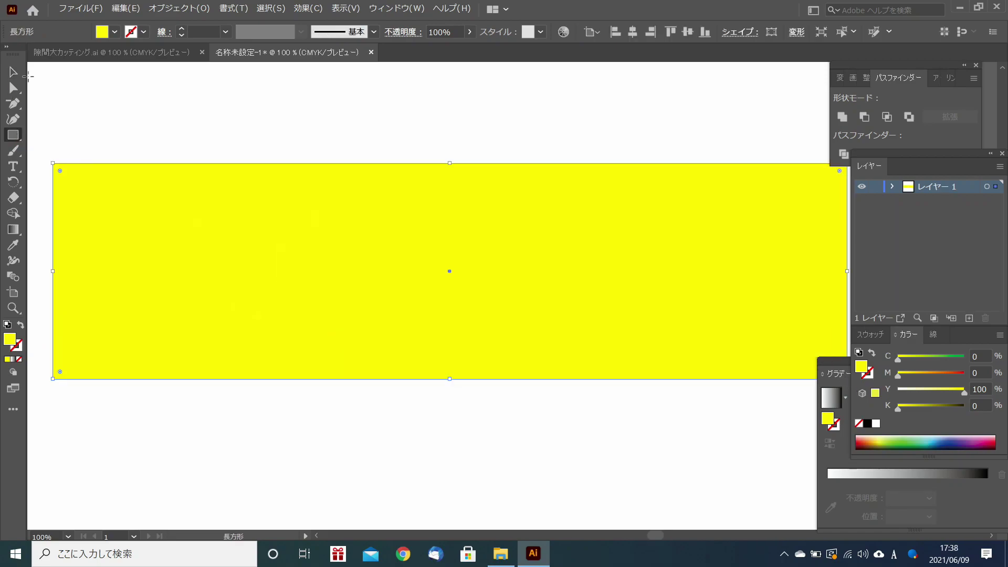
pyautogui.doubleClick(10, 340)
pyautogui.scroll(3, 697, 231)
pyautogui.click(577, 217)
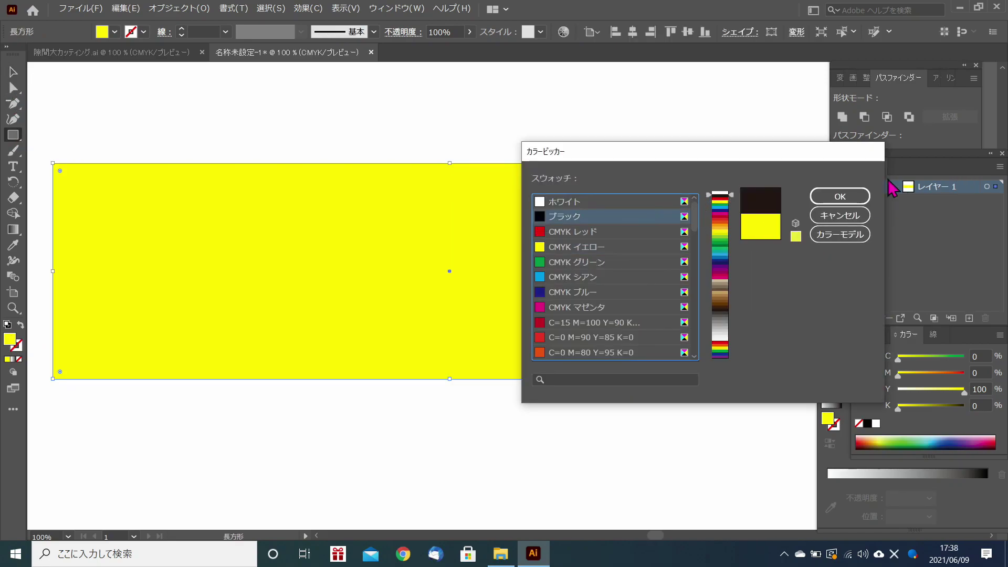
pyautogui.click(841, 196)
# Send the black rectangle behind the yellow logo and centre the logo over it
pyautogui.click(178, 8)
pyautogui.moveTo(173, 26)
pyautogui.click(462, 75)
pyautogui.press('v')
pyautogui.click(350, 98)
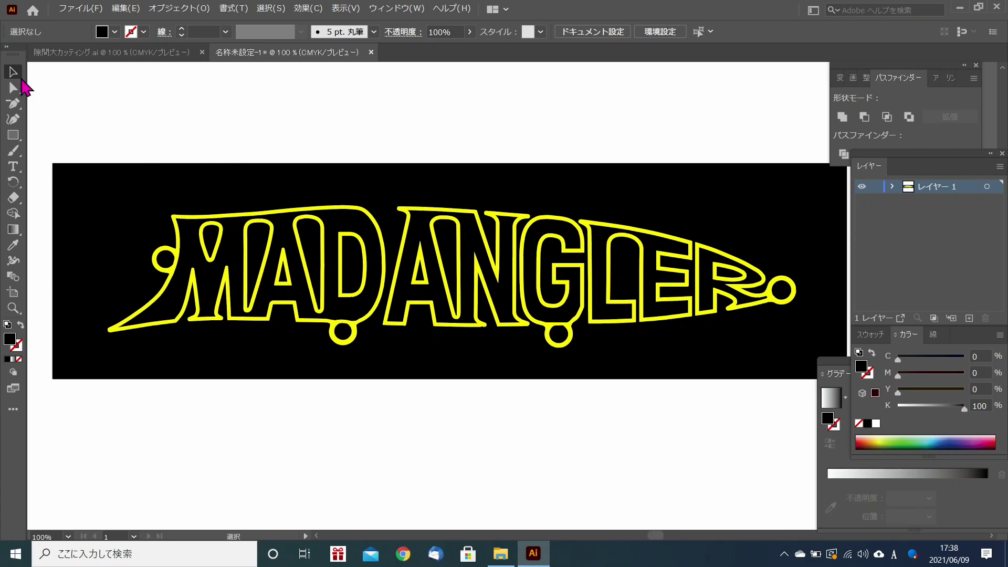
pyautogui.click(105, 214)
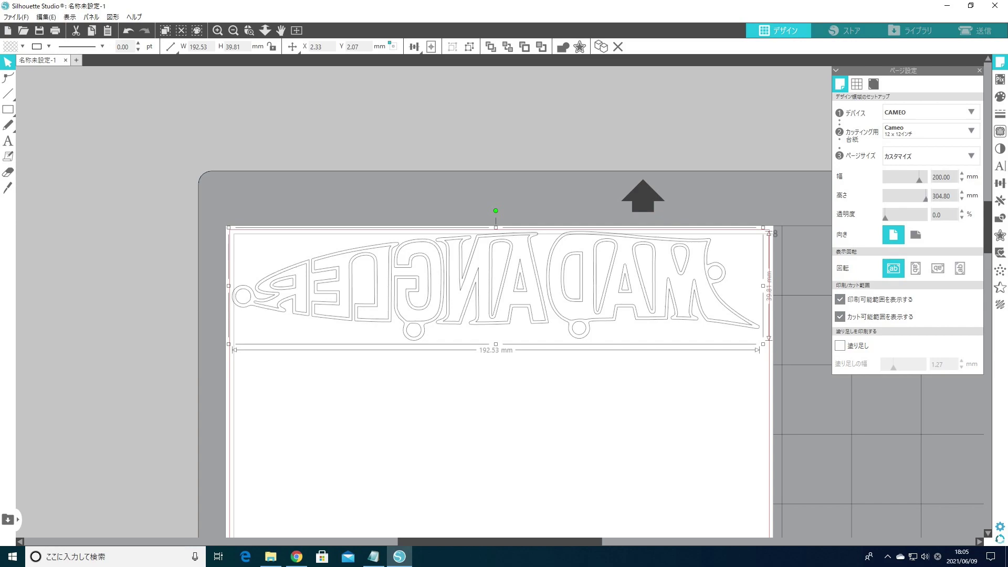